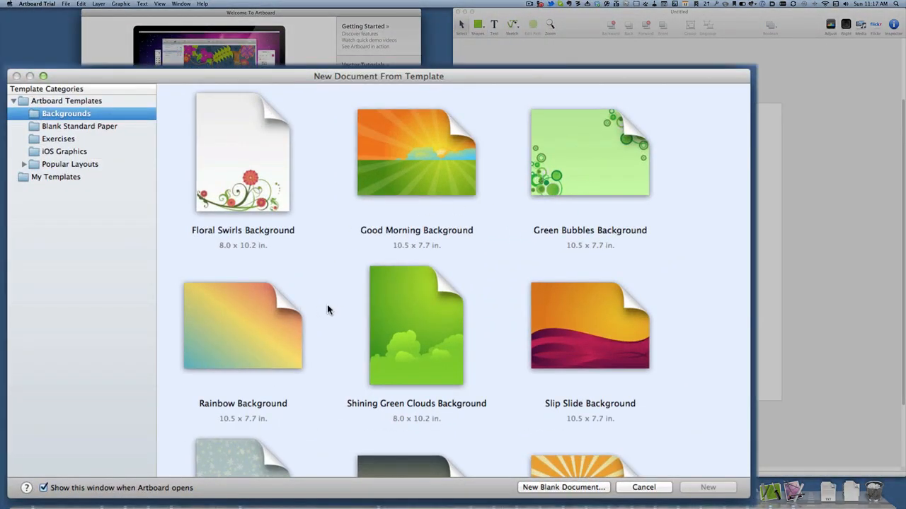
Step: Browse the Backgrounds, Blank Standard Paper, Exercises, iOS Graphics and Popular Layouts template categories
scroll(326, 309, down, 4)
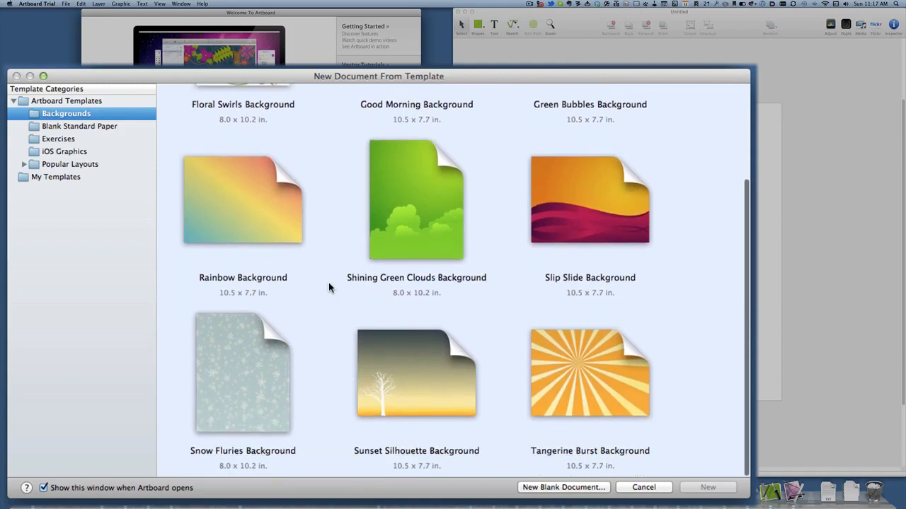
scroll(330, 286, up, 4)
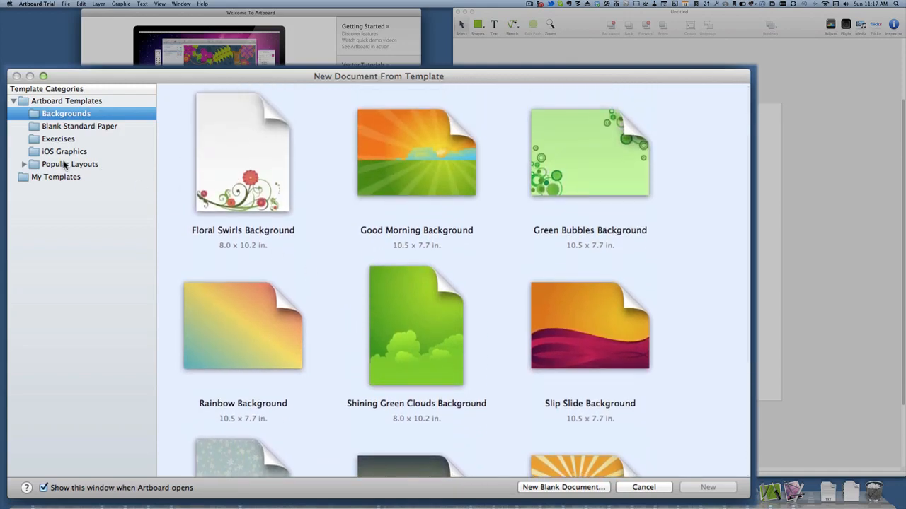
click(54, 127)
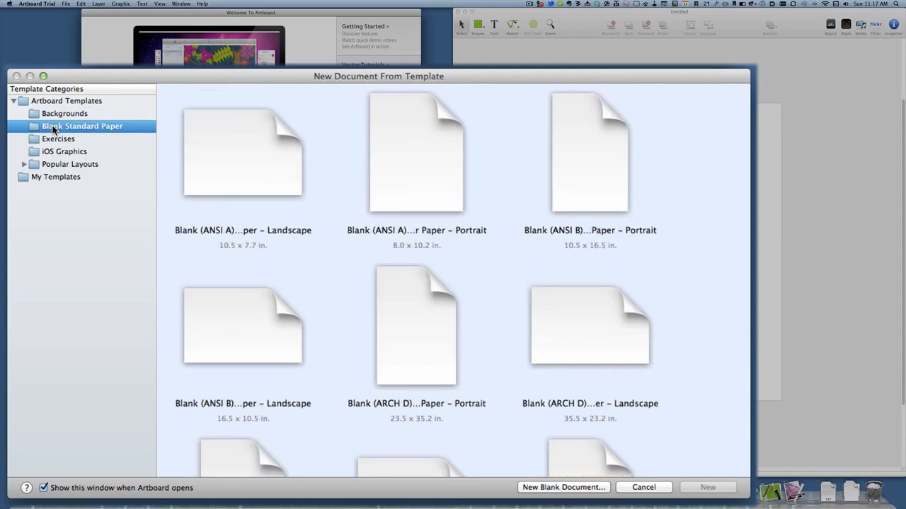
click(31, 140)
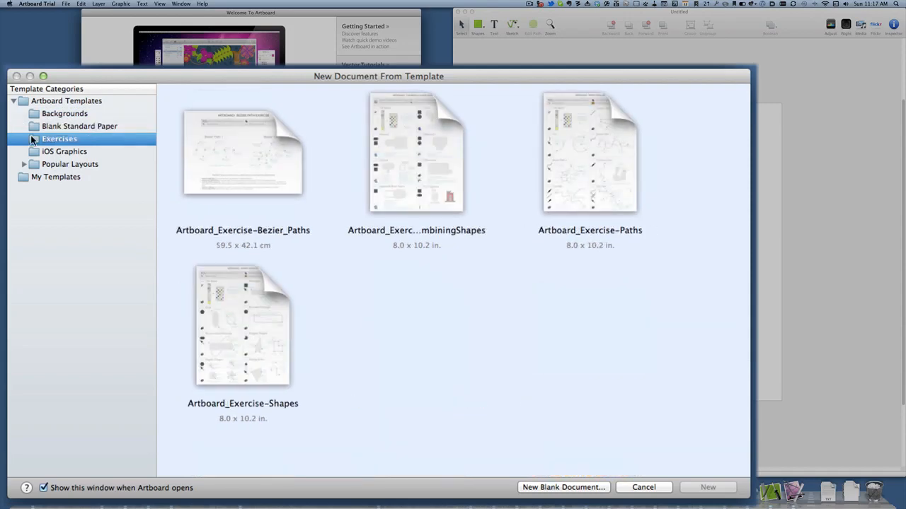
click(64, 152)
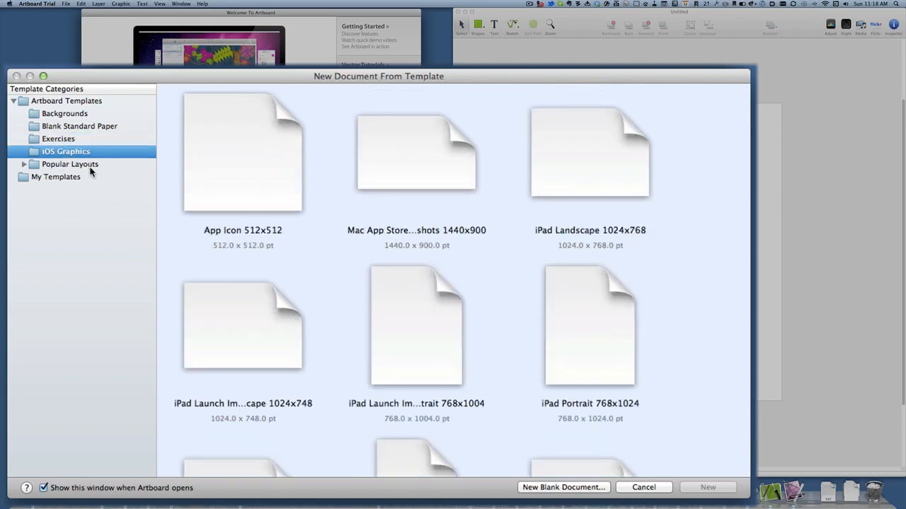
click(88, 164)
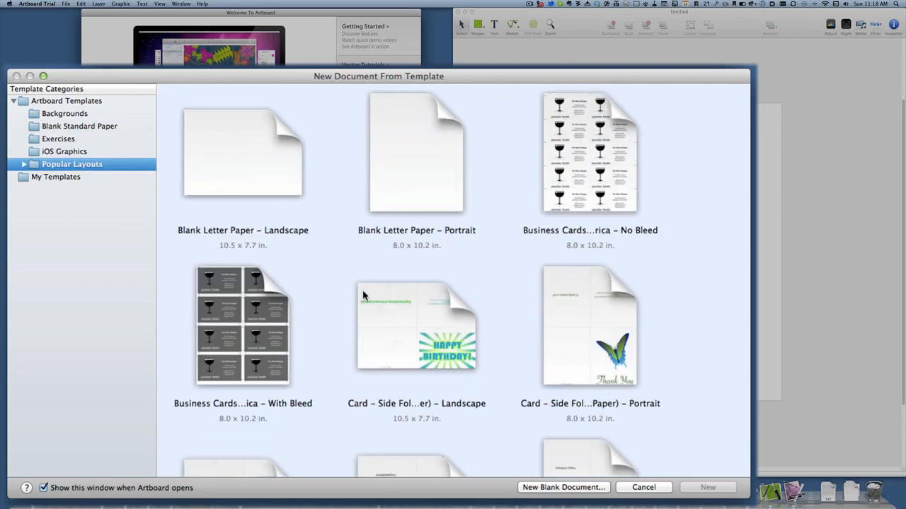
scroll(363, 295, down, 5)
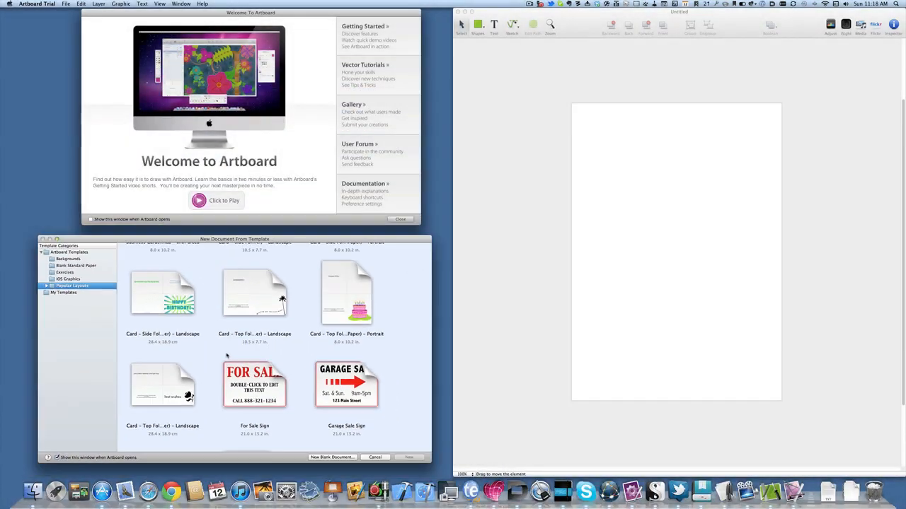
click(73, 260)
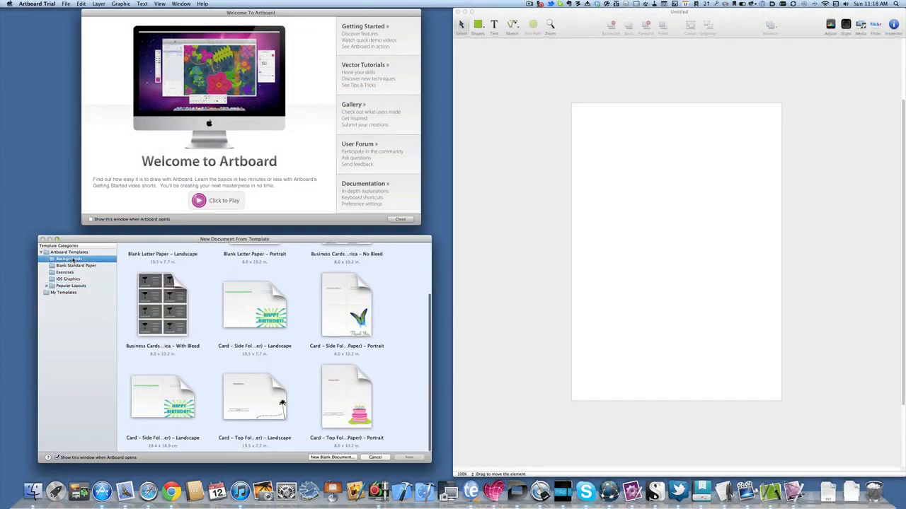
Step: Create a document from the Blank ISO A4 Paper Portrait template in Blank Standard Paper and dismiss the trial notice
click(76, 265)
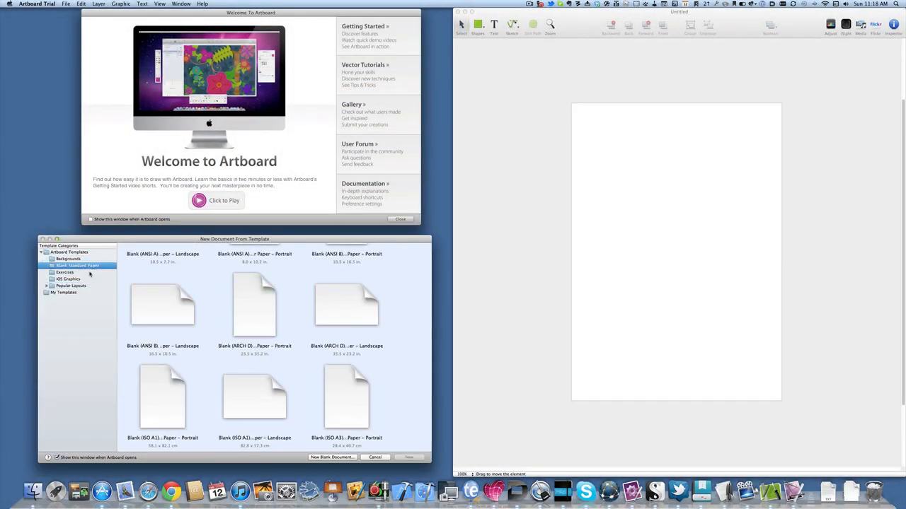
scroll(196, 370, down, 3)
scroll(196, 373, down, 1)
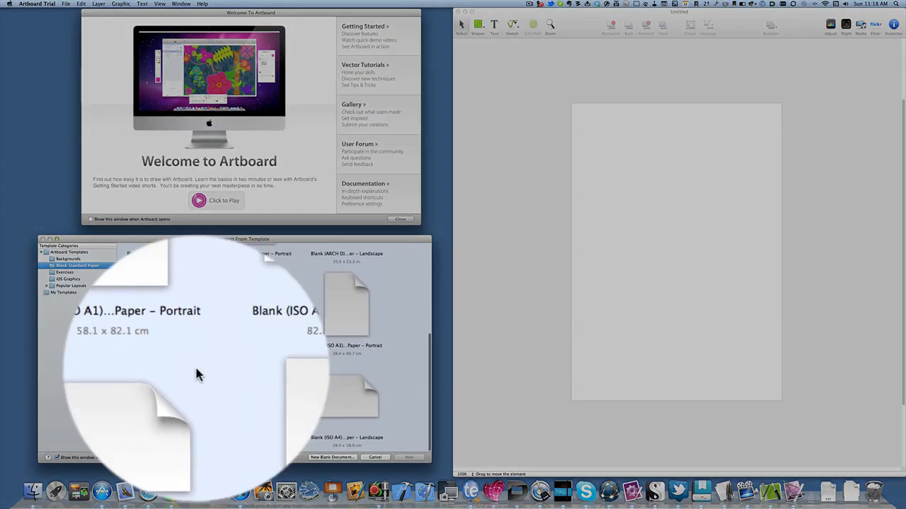
click(263, 378)
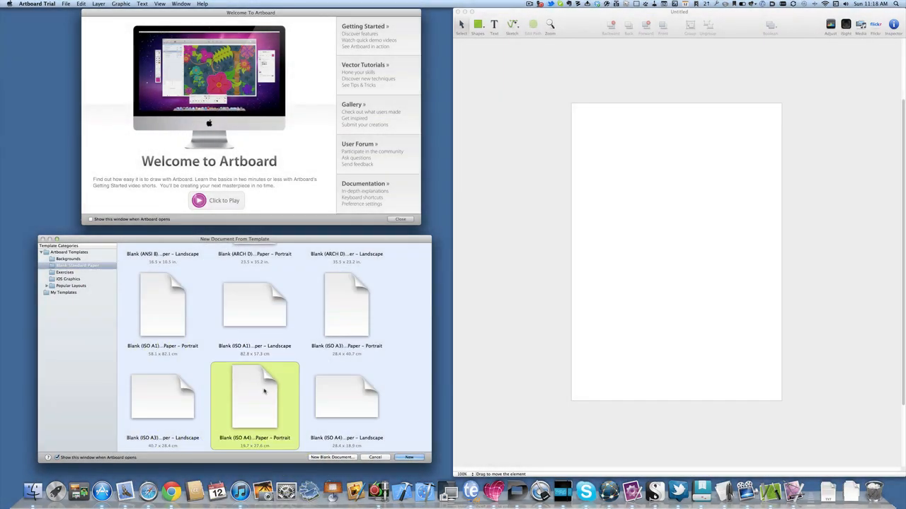
double_click(264, 390)
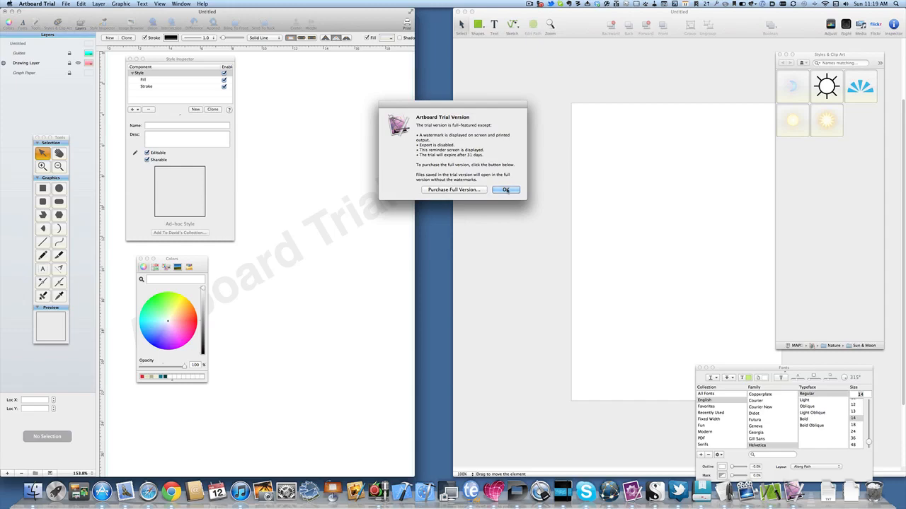
click(505, 190)
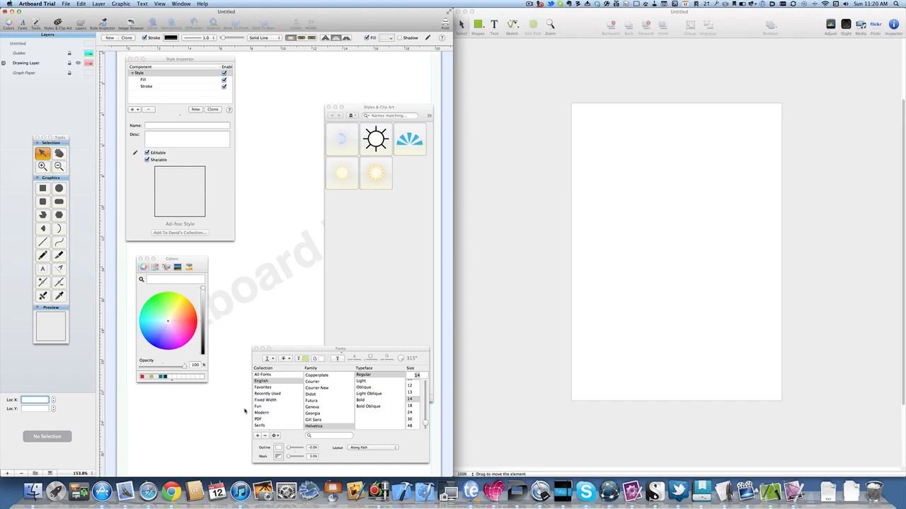
Step: Tidy the workspace by closing Fonts, shortening Styles & Clip Art, moving it and Colors off the canvas centre, and narrowing the Layers sidebar
click(256, 350)
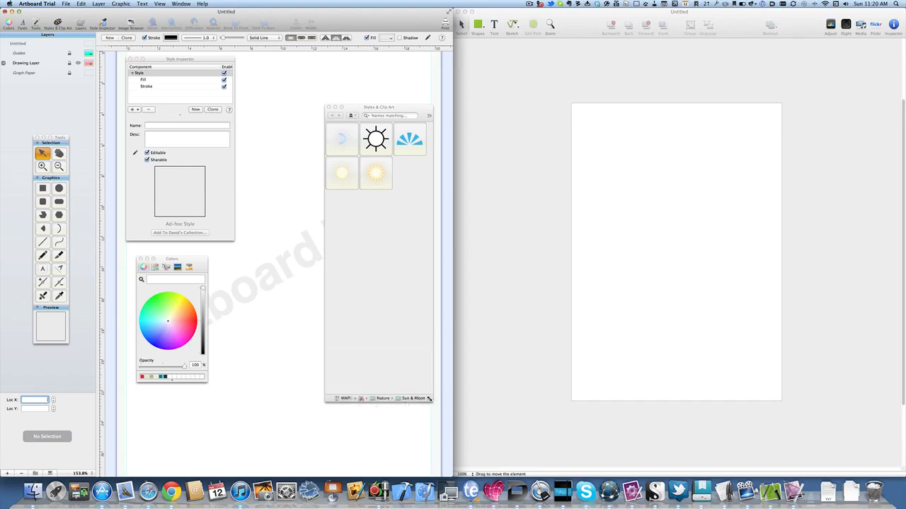
drag(428, 401, 433, 298)
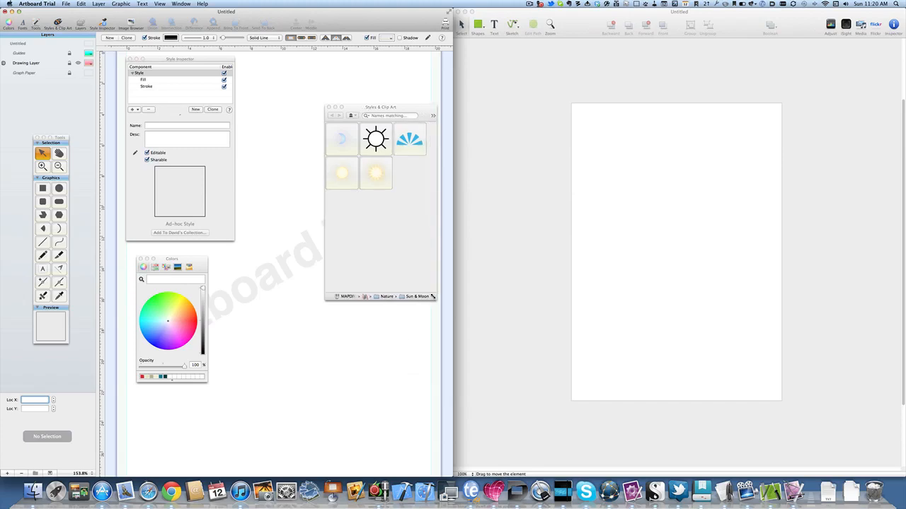
drag(398, 108, 395, 276)
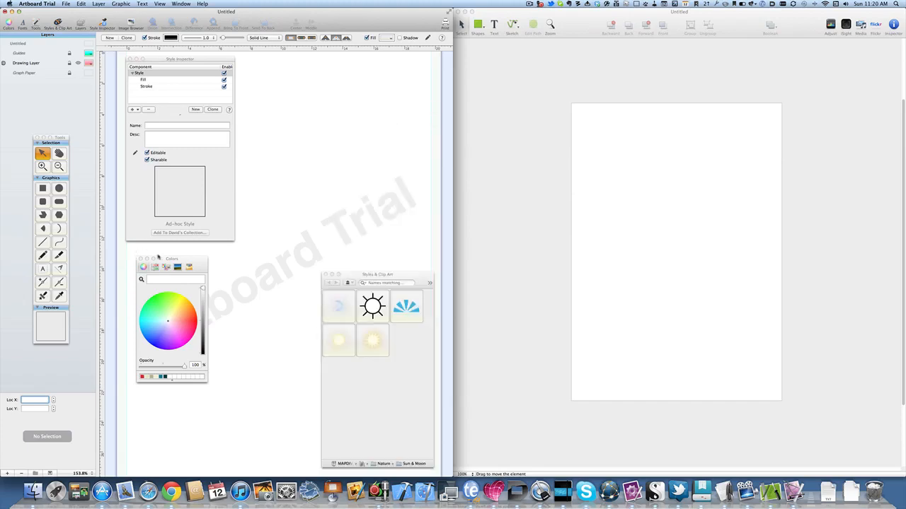
drag(172, 259, 453, 94)
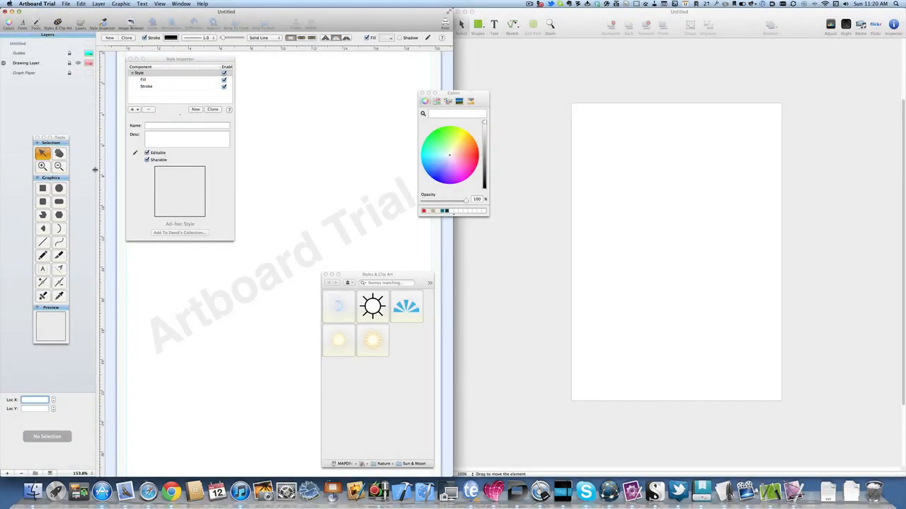
drag(95, 170, 74, 173)
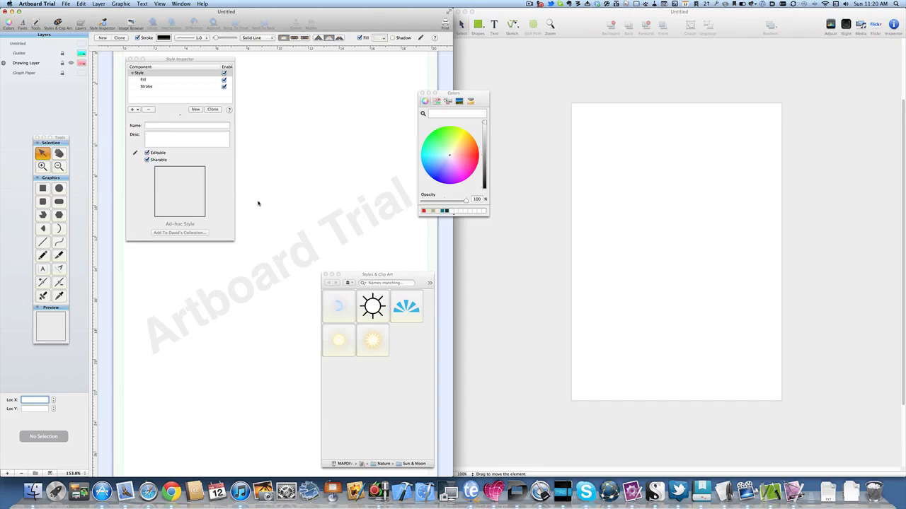
Step: Draw a rectangle about 5.95 cm wide and 4.67 cm high on the upper part of the page
click(43, 189)
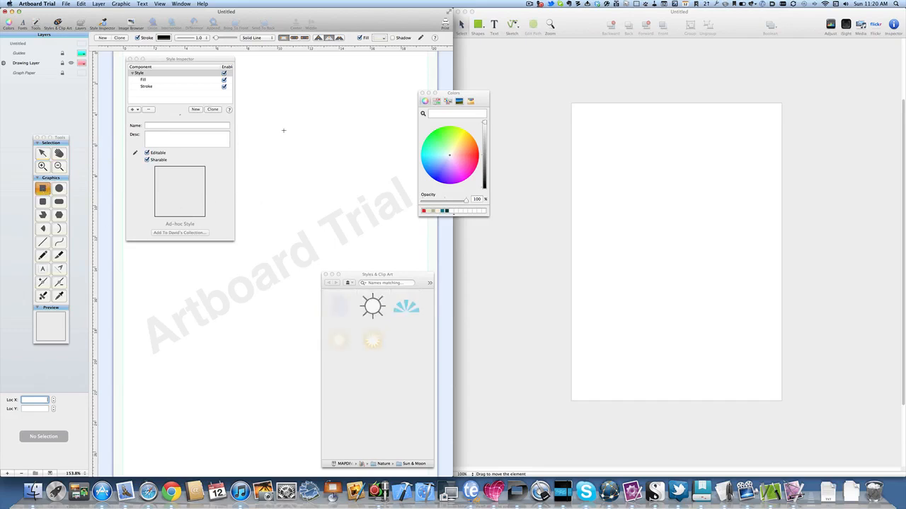
drag(273, 116, 366, 188)
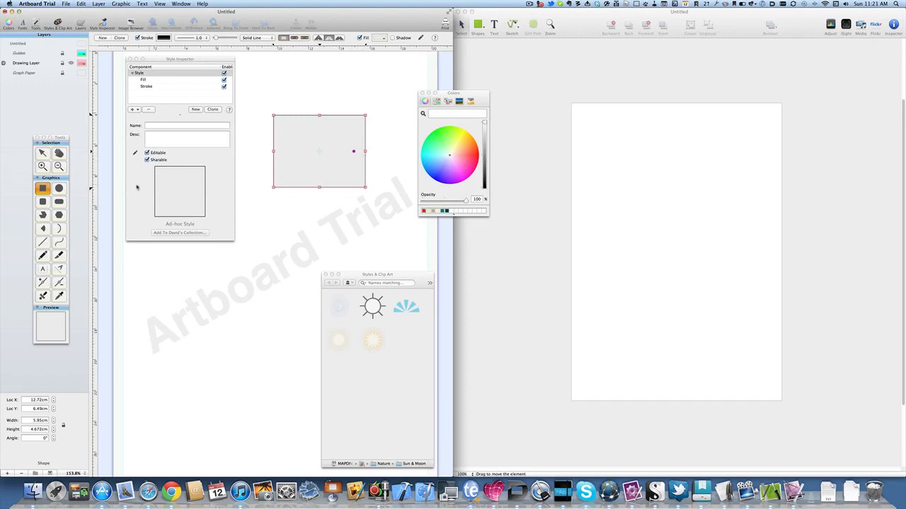
Step: Switch to VectorDesigner and draw an upright rectangle about 5.6 cm wide and 7.36 cm high near the page's upper-left area
click(595, 18)
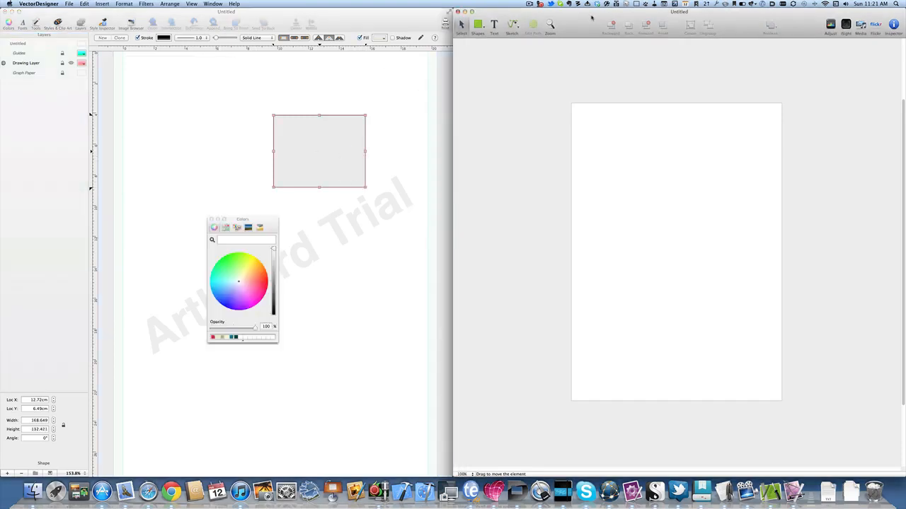
click(481, 29)
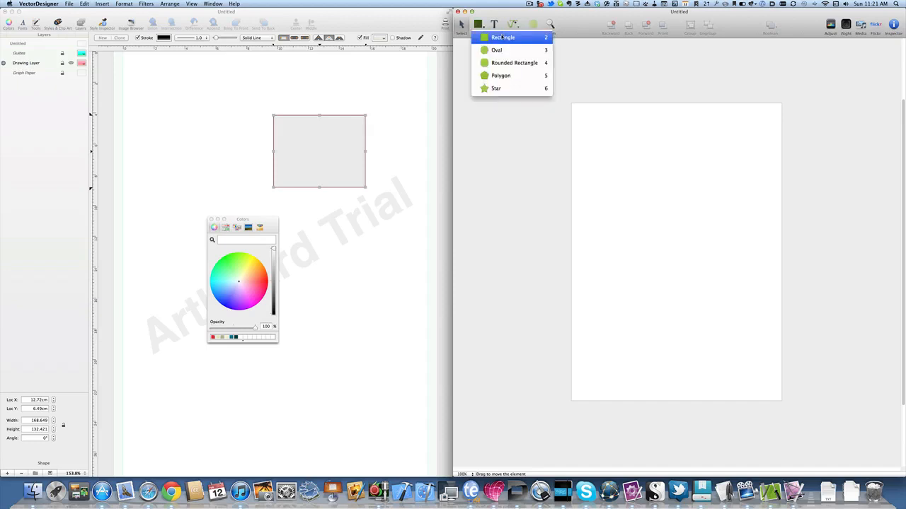
click(501, 37)
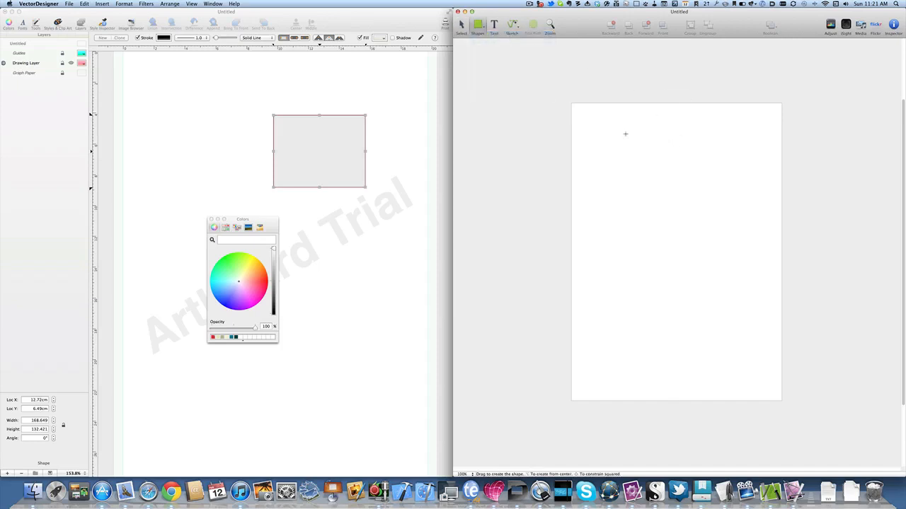
drag(612, 134, 669, 209)
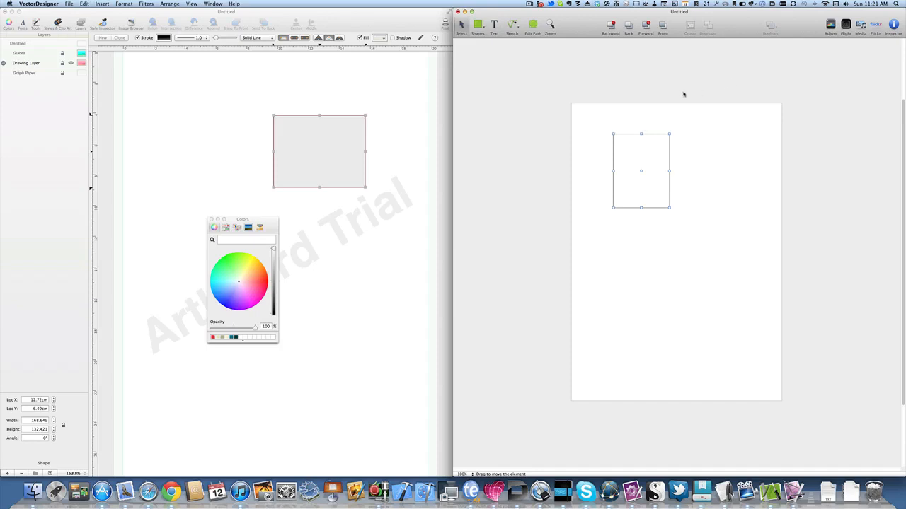
Step: Give the upright rectangle a coral-red colour fill through the graphic inspector and change its fill type to Gradient
click(893, 28)
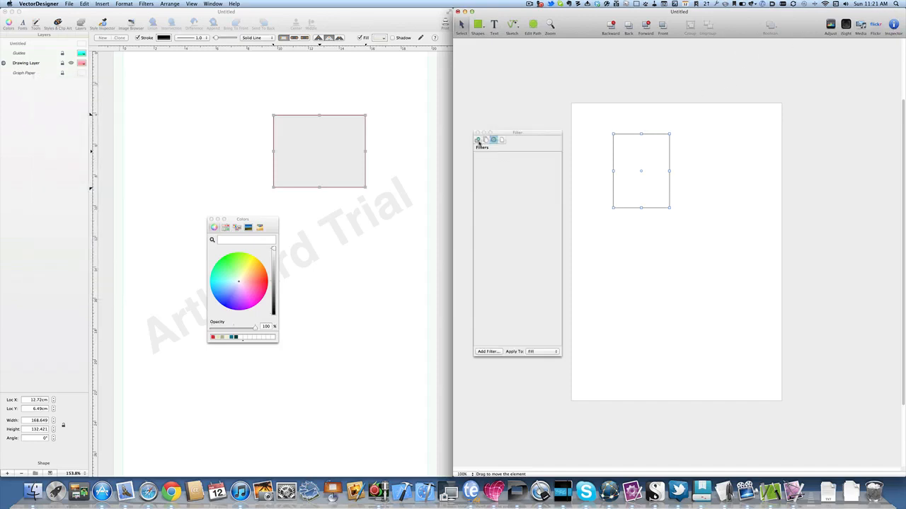
click(477, 139)
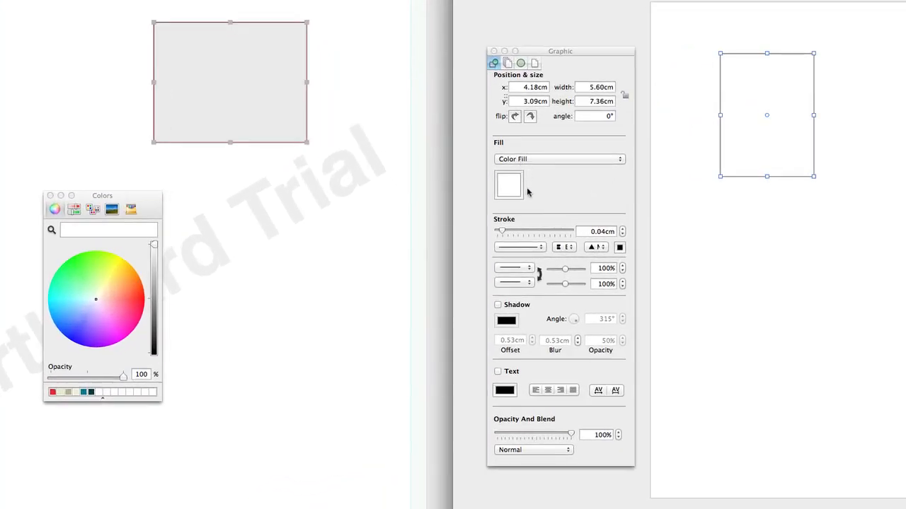
click(519, 188)
click(132, 304)
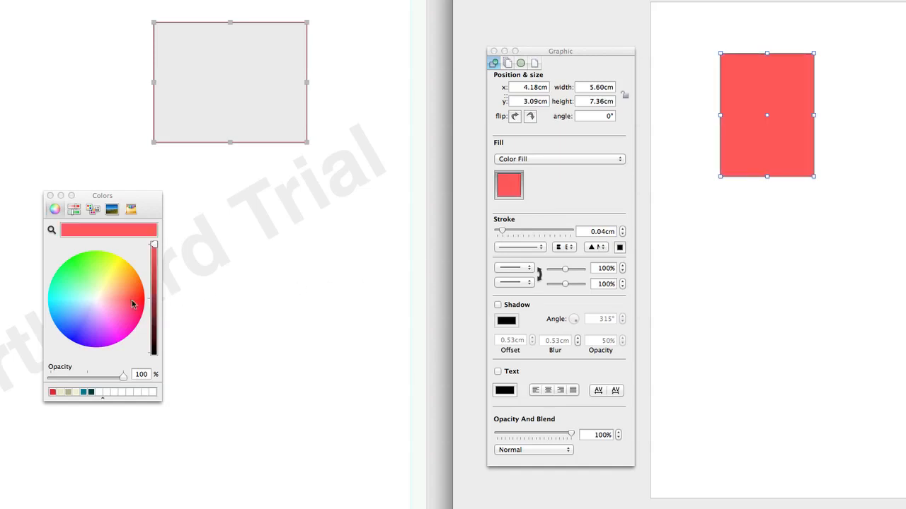
click(566, 158)
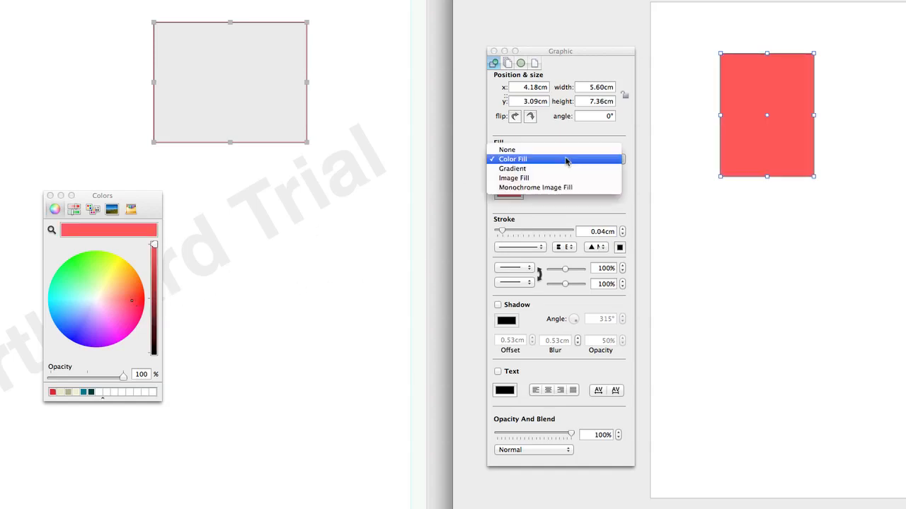
click(550, 169)
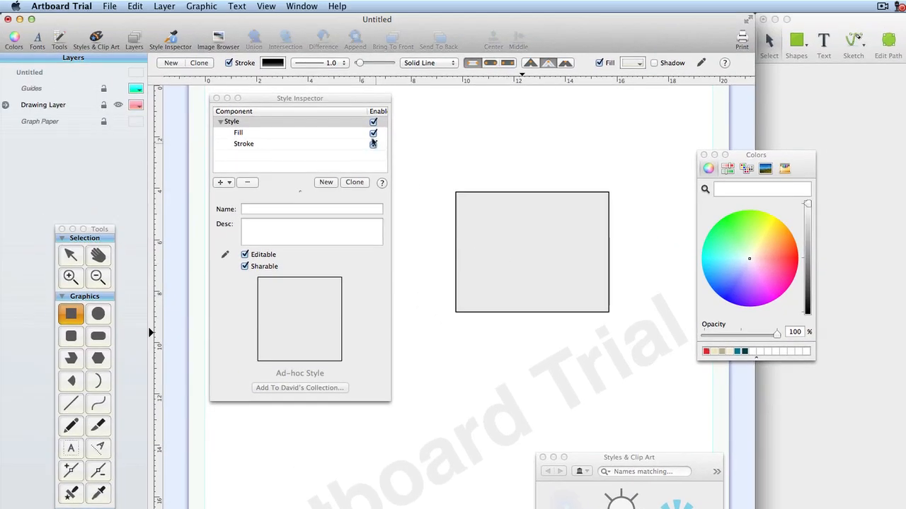
Step: In Artboard, set the rectangle's fill to mint green and add a drop shadow, enlarging it beyond the default
click(332, 96)
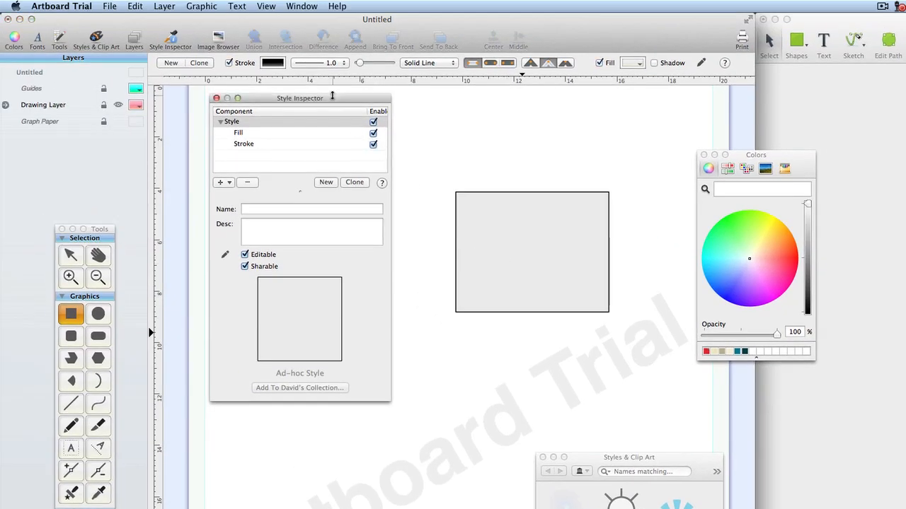
click(252, 133)
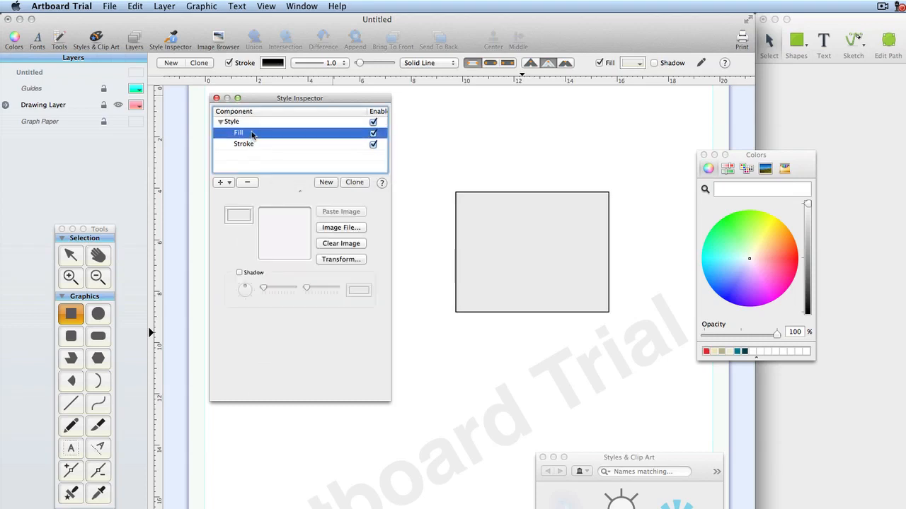
click(241, 222)
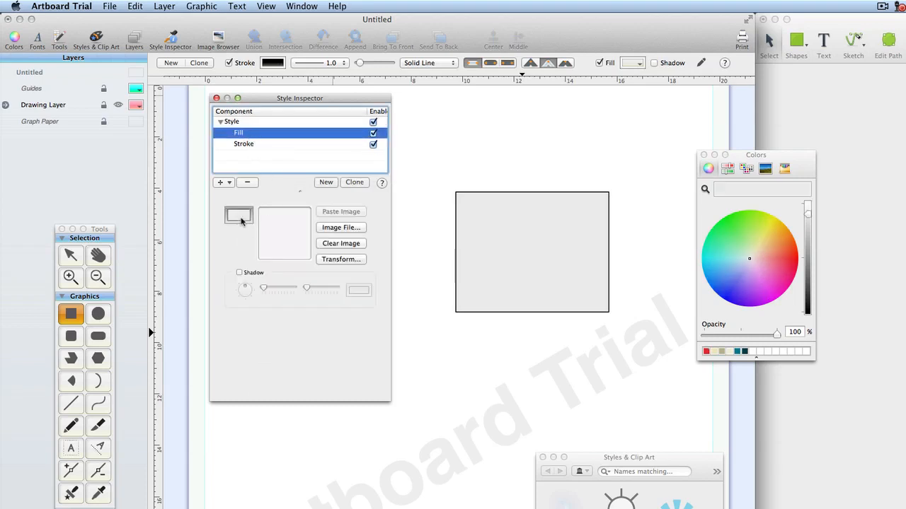
click(724, 242)
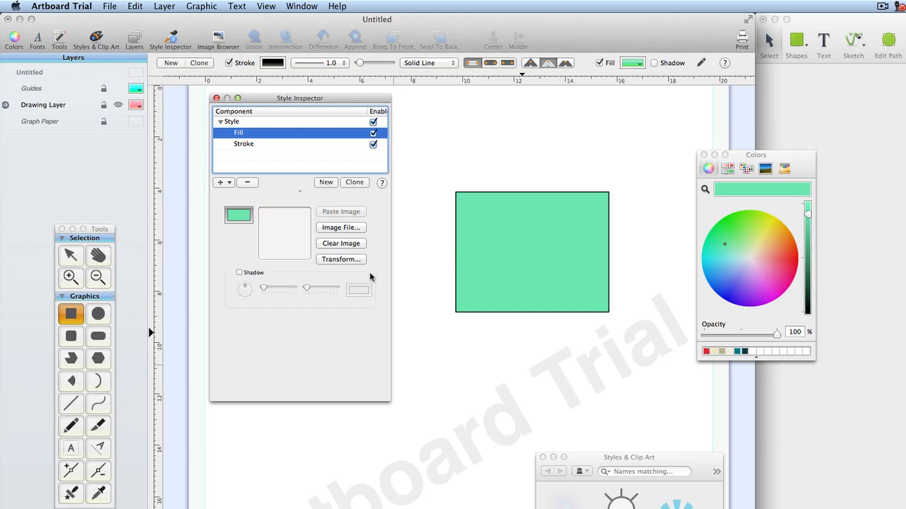
click(239, 272)
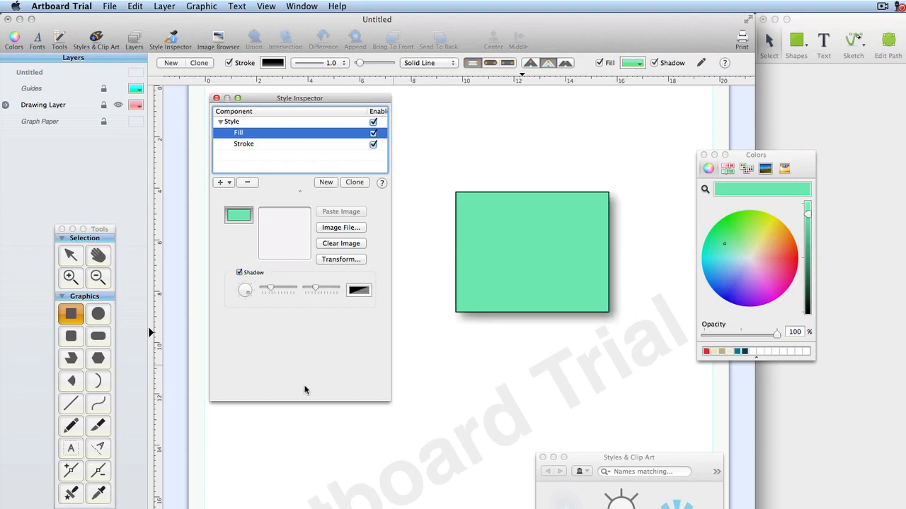
drag(269, 290, 319, 289)
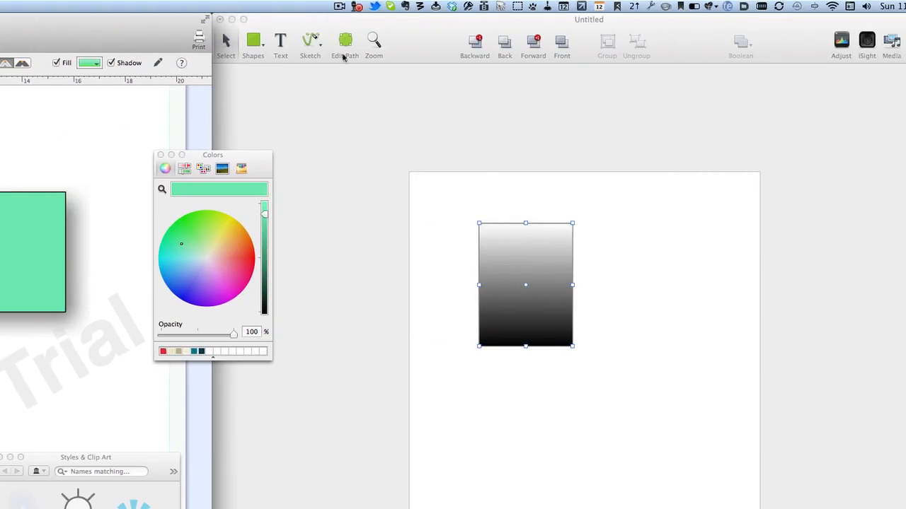
Step: Switch to VectorDesigner, turn on the gradient rectangle's shadow and add the text "Typing" inside the rectangle
click(420, 34)
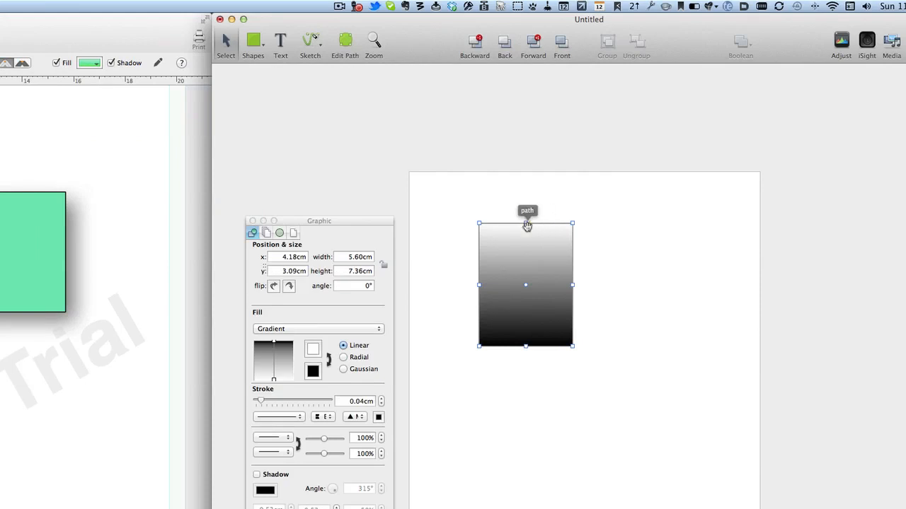
click(257, 475)
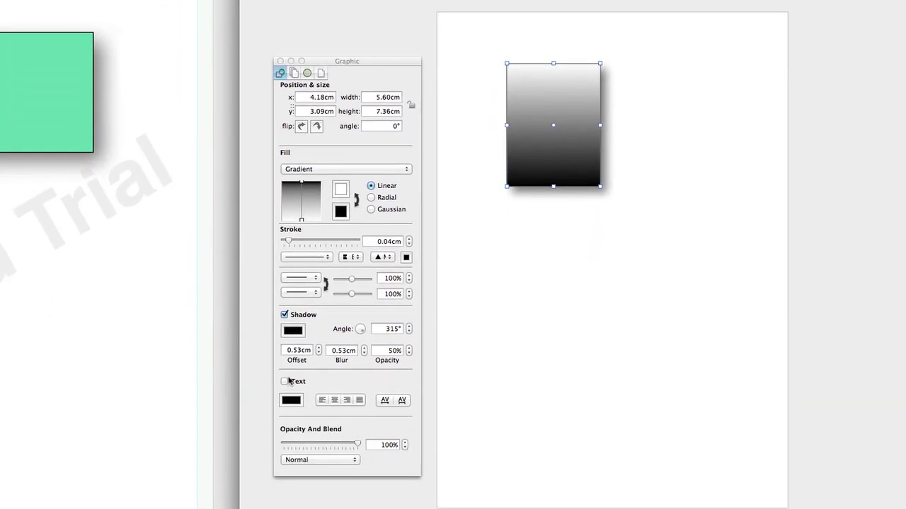
click(284, 382)
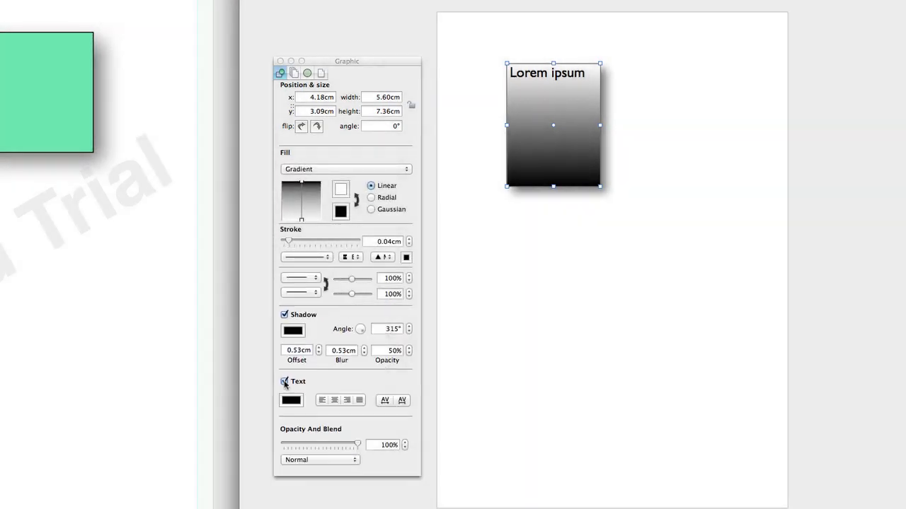
double_click(568, 73)
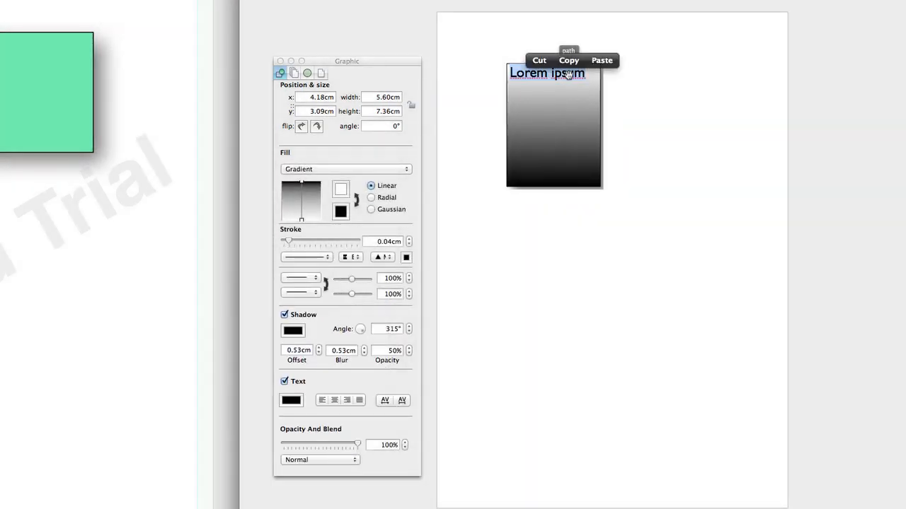
text(Typing)
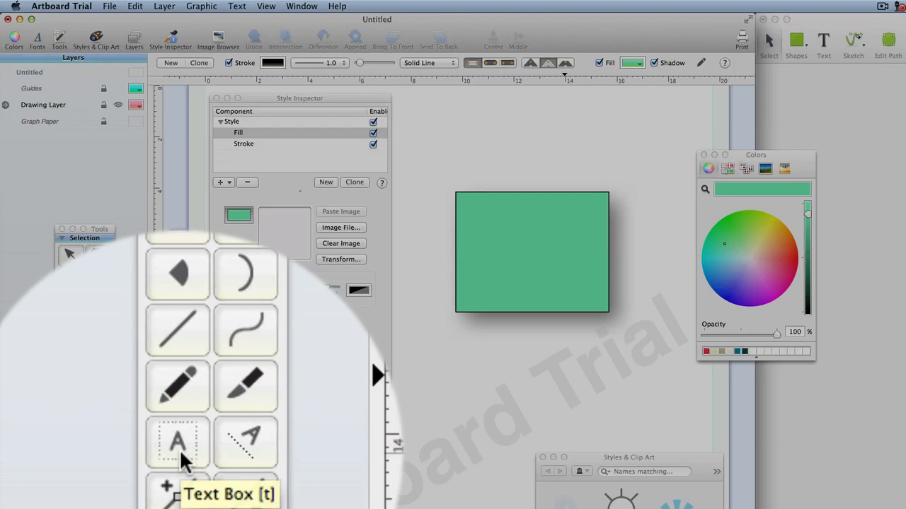
Step: In Artboard, draw a text box just inside the green rectangle's edges and replace its placeholder text with "Typing"
click(70, 448)
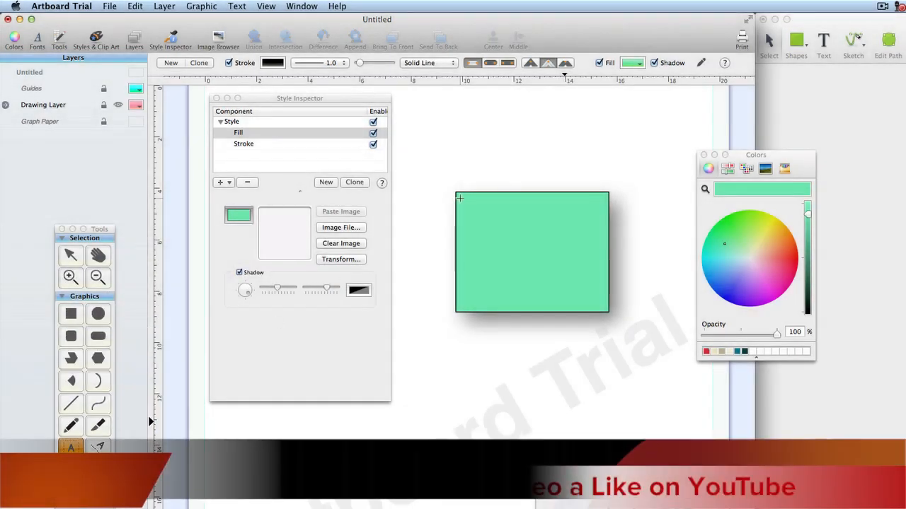
drag(461, 195, 598, 304)
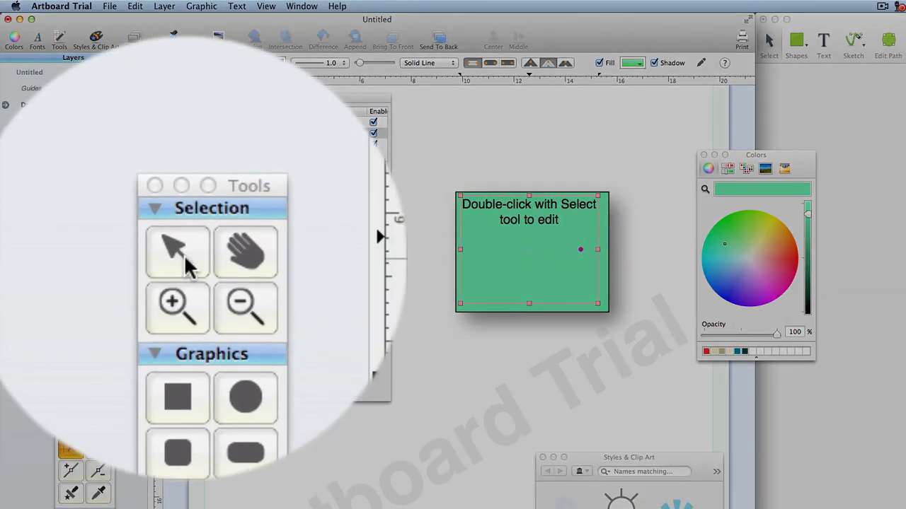
click(70, 262)
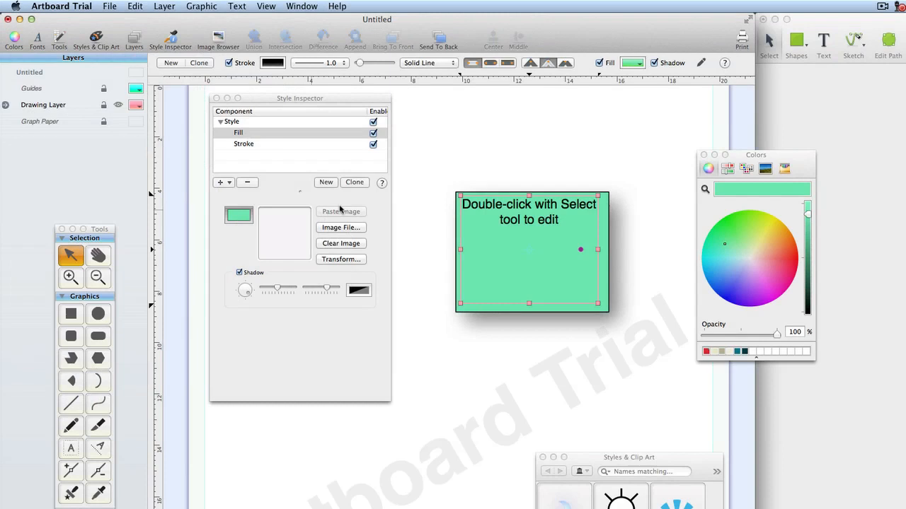
double_click(547, 210)
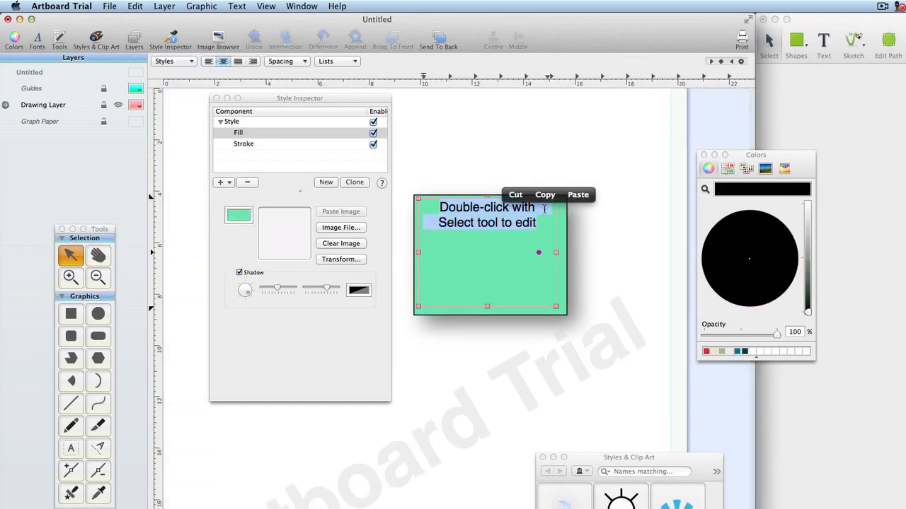
text(Typing)
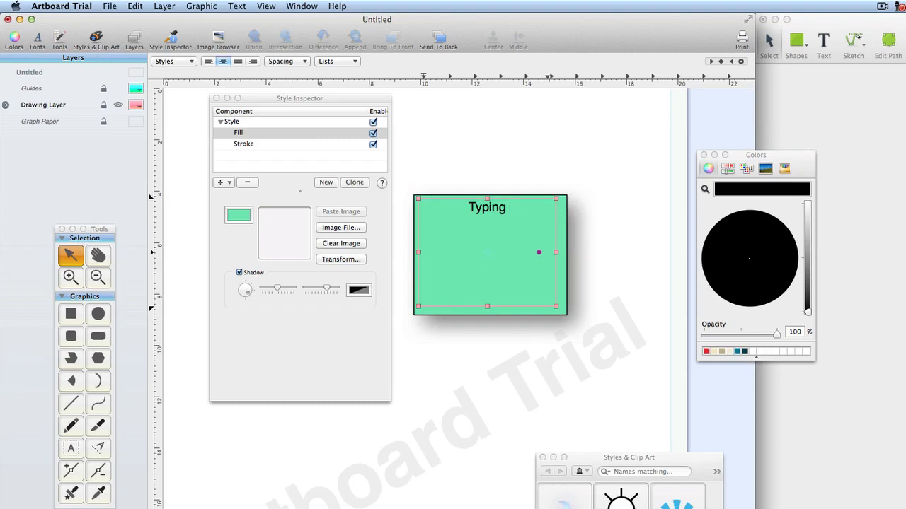
key(Escape)
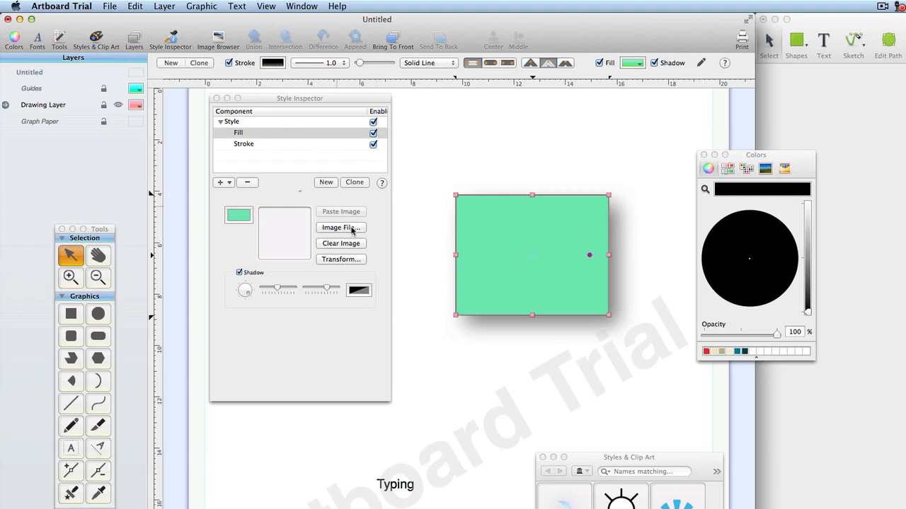
Step: Thicken the green rectangle's stroke to about 10.9, try the corner join styles and settle on sharp mitred corners
click(229, 62)
click(229, 62)
drag(360, 63, 374, 63)
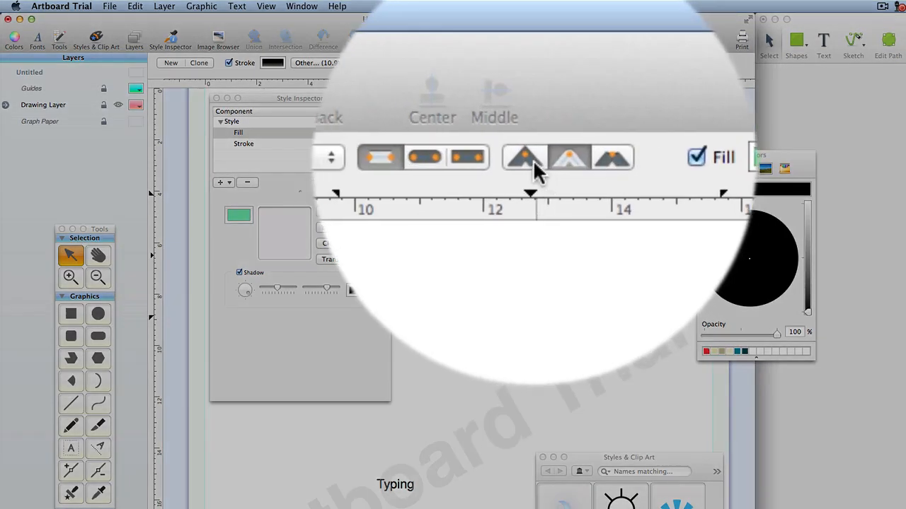
click(533, 160)
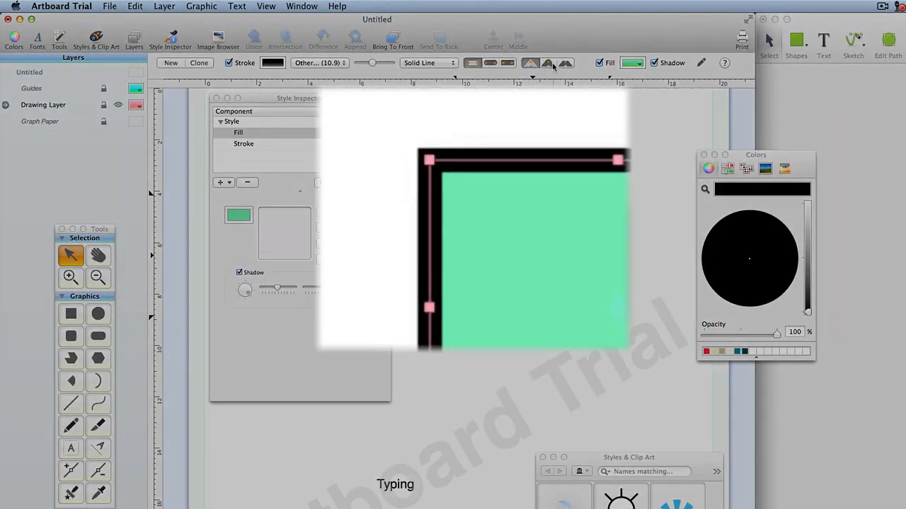
click(548, 64)
click(566, 64)
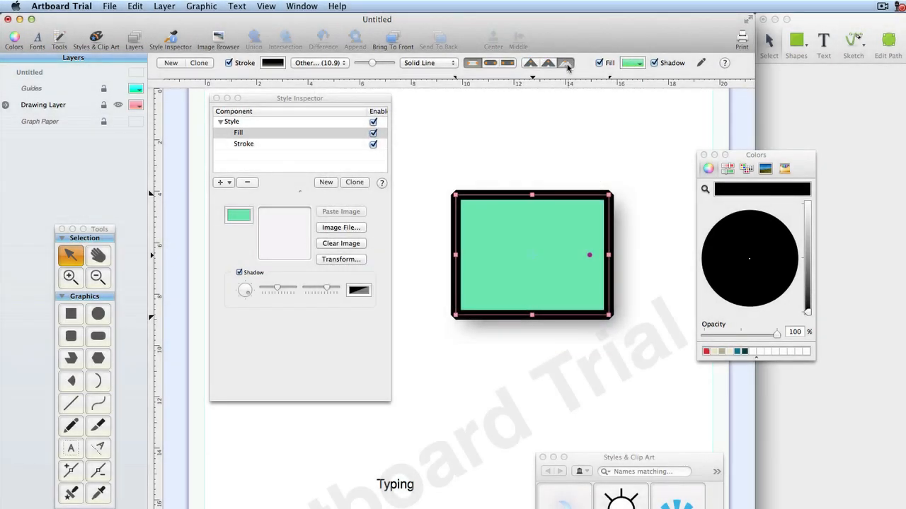
click(528, 66)
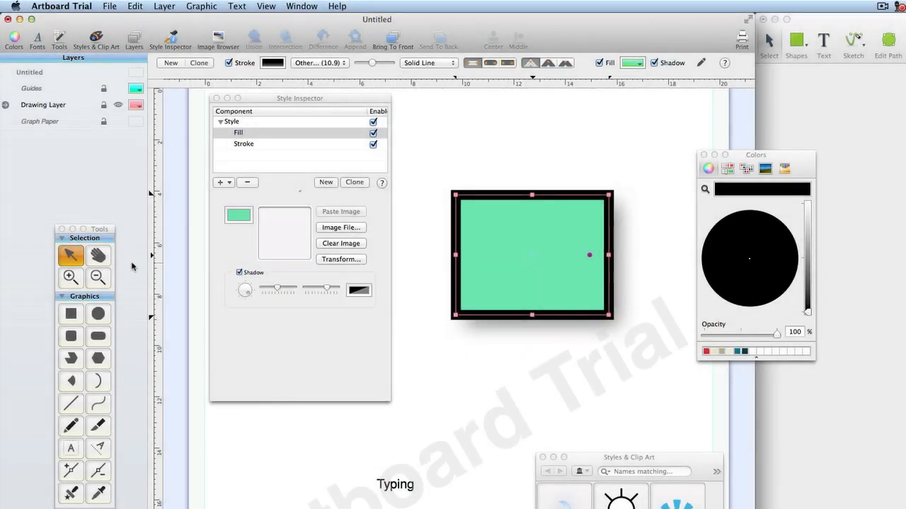
Step: Draw a slightly upright ellipse on the lower part of the page and replace its inherited look with a new style
click(98, 315)
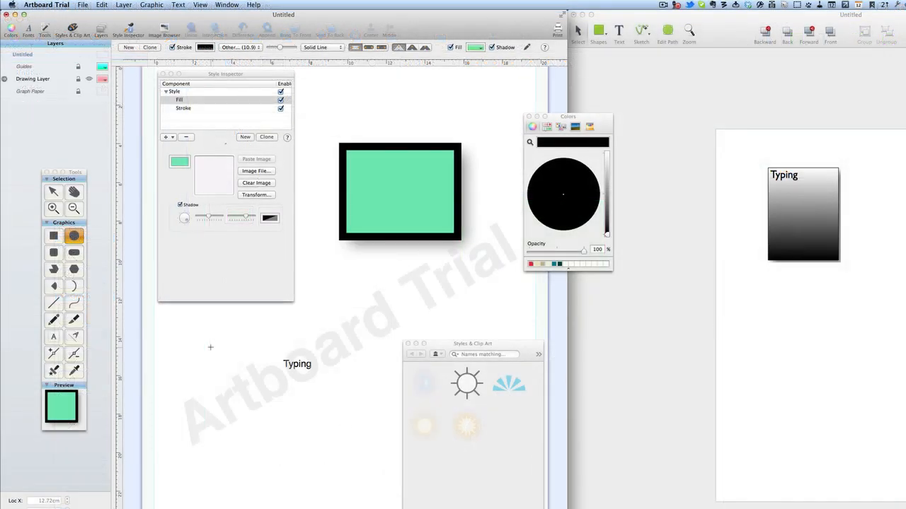
mouse_move(210, 347)
mouse_down()
mouse_move(335, 433)
mouse_move(336, 487)
mouse_up()
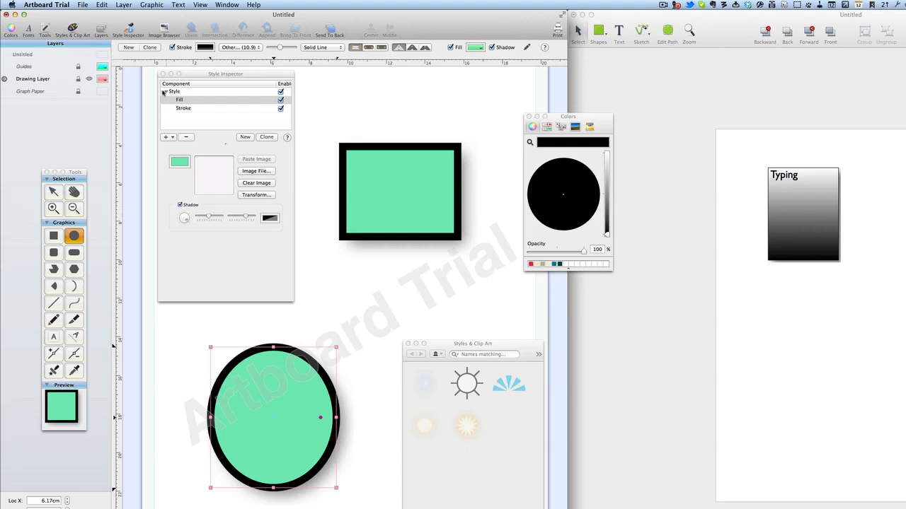
click(128, 47)
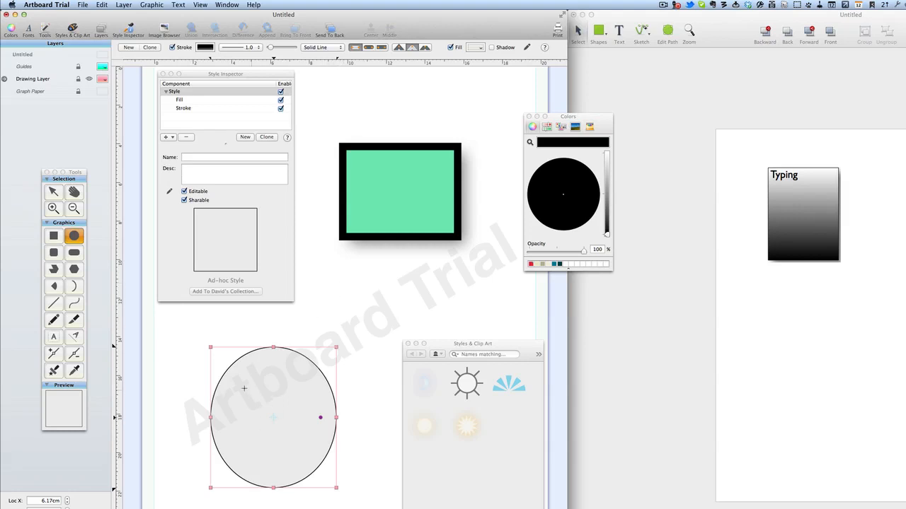
Step: Open the ellipse's path for editing and pull the upper-right point's curve handle inward into the shape
double_click(299, 408)
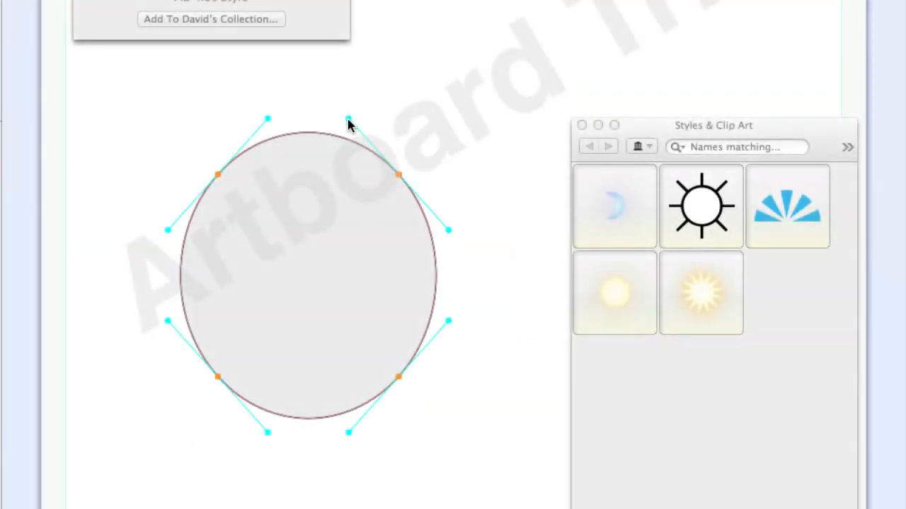
drag(348, 122, 296, 257)
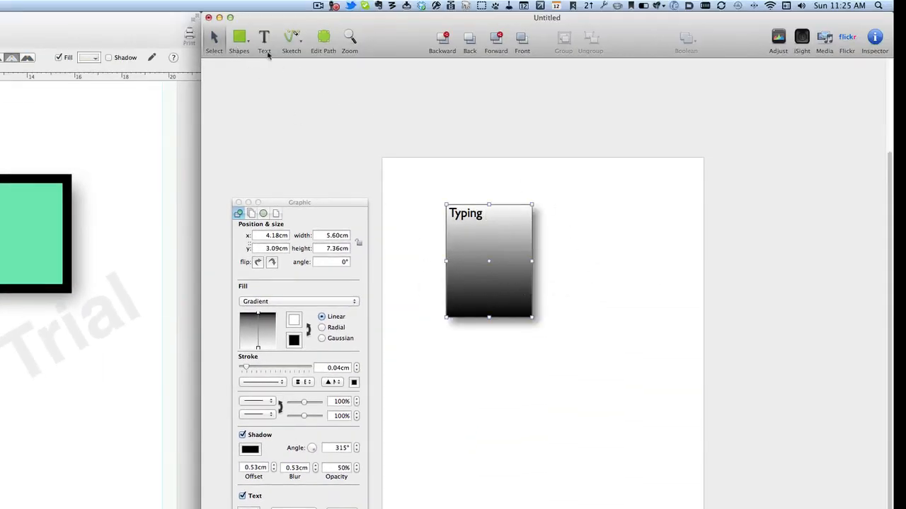
Step: In VectorDesigner, edit the gradient rectangle's path, moving both right-hand corners outward to form an irregular quadrilateral about 10.63 cm wide
click(322, 37)
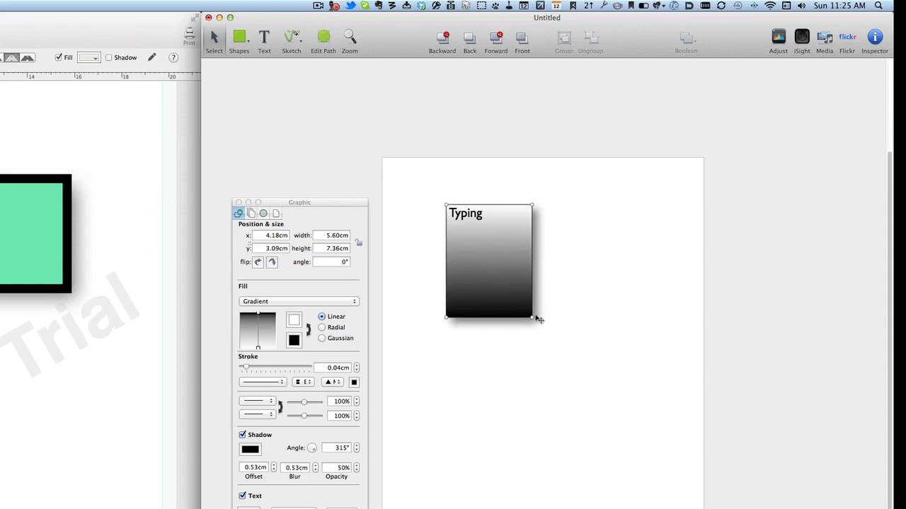
drag(538, 318, 600, 318)
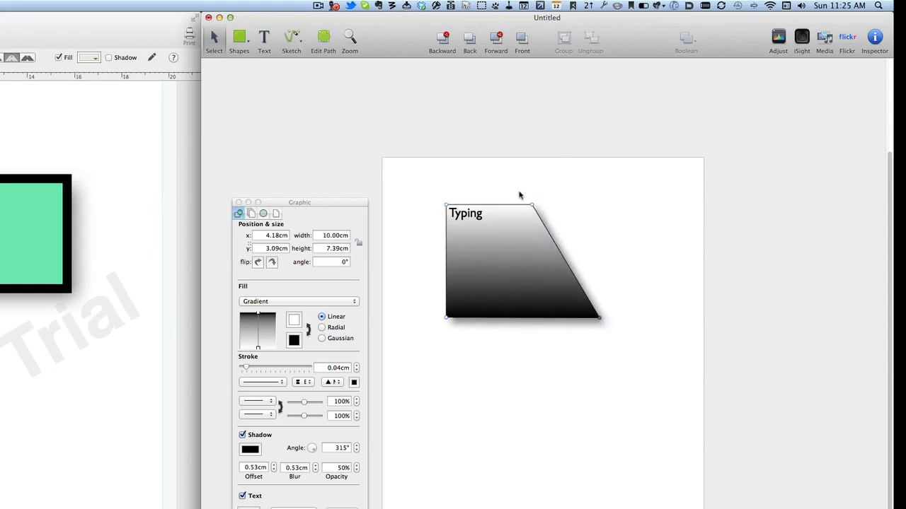
drag(532, 205, 609, 232)
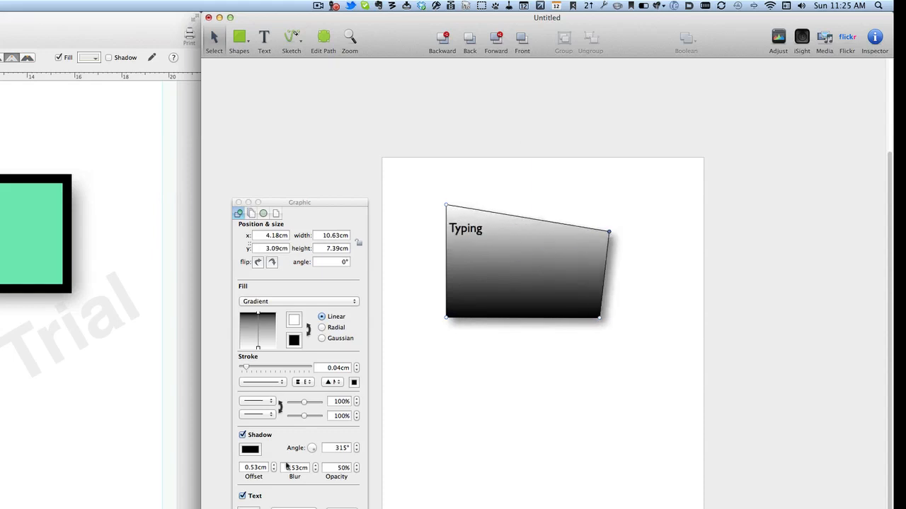